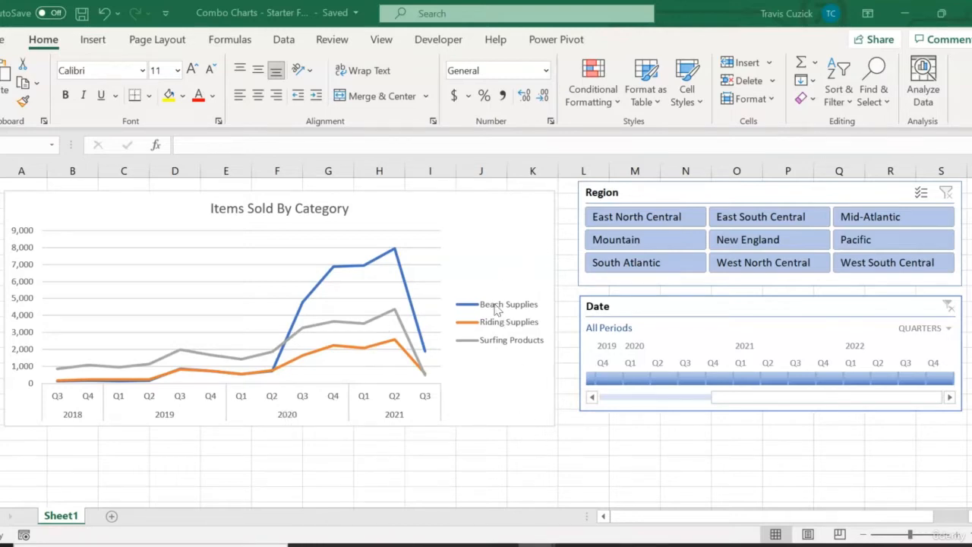
Add the Profit measure to the Items Sold By Category chart's values and remove ProductCategory from its legend
left_click(472, 228)
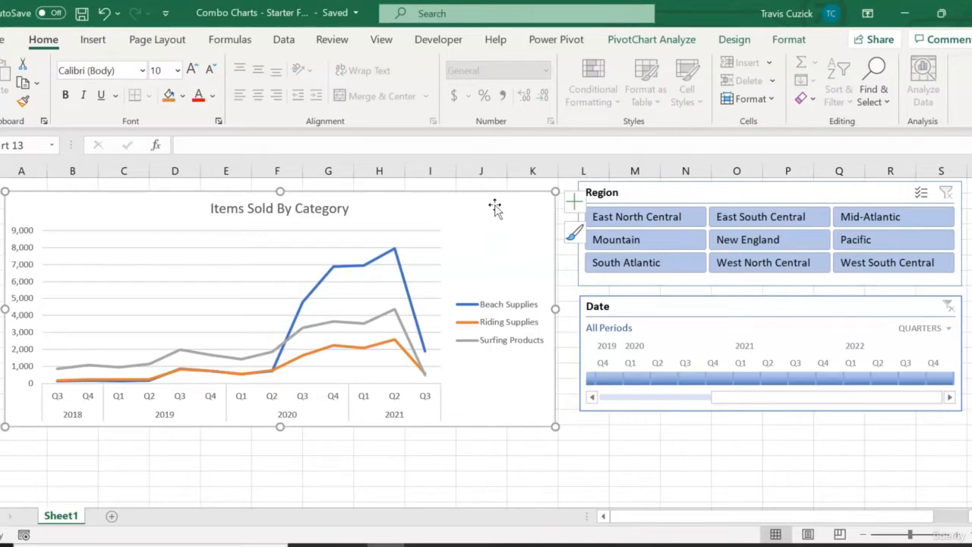
left_click(634, 40)
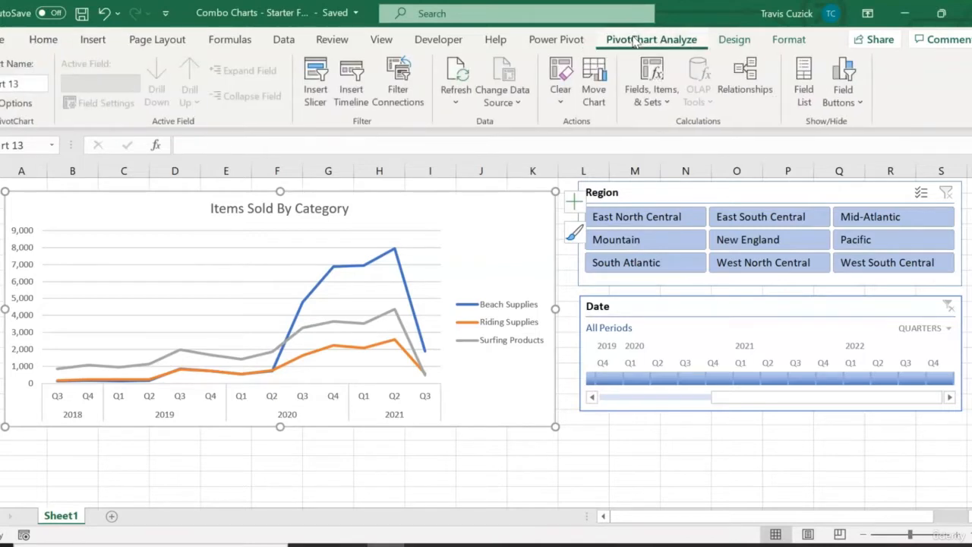
left_click(809, 76)
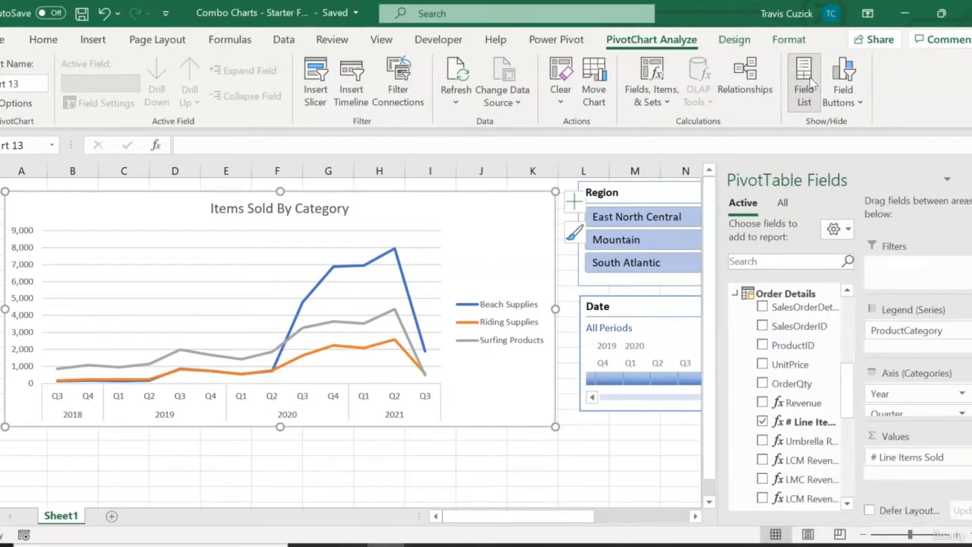
scroll(851, 376, "down", 5)
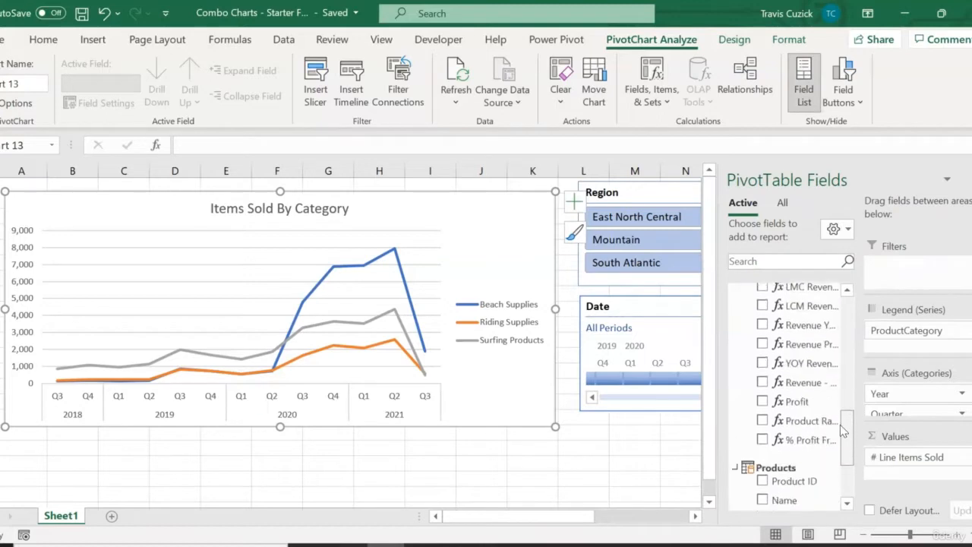
left_click_drag(797, 376, 937, 486)
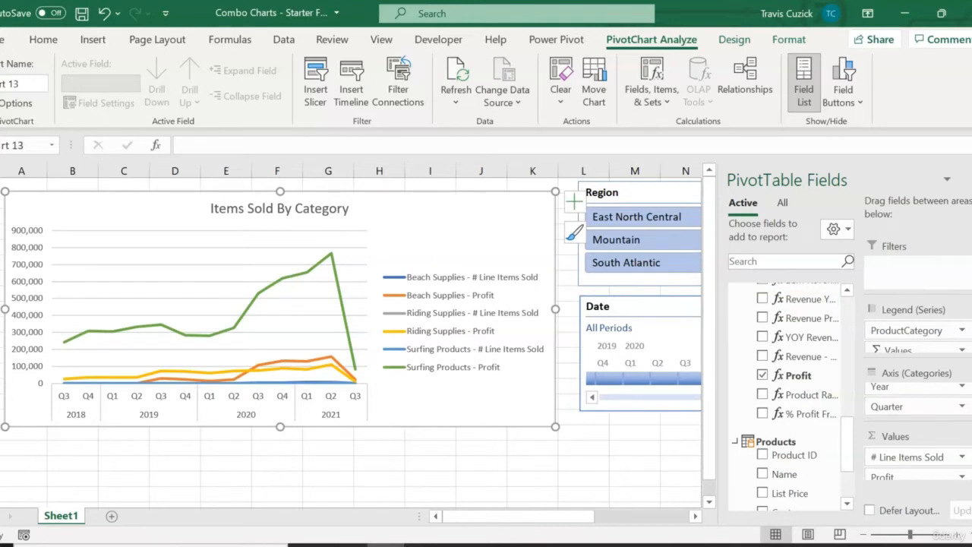
left_click(901, 330)
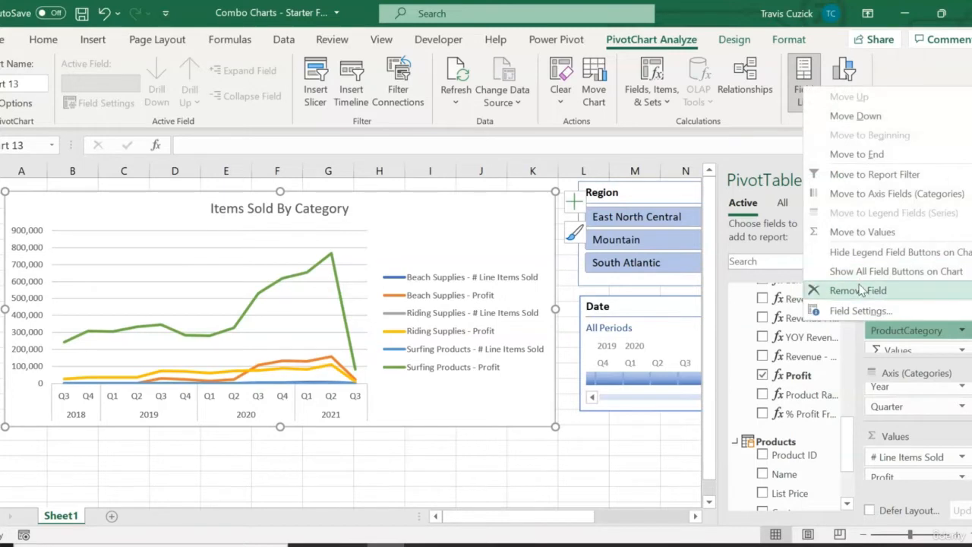
left_click(861, 290)
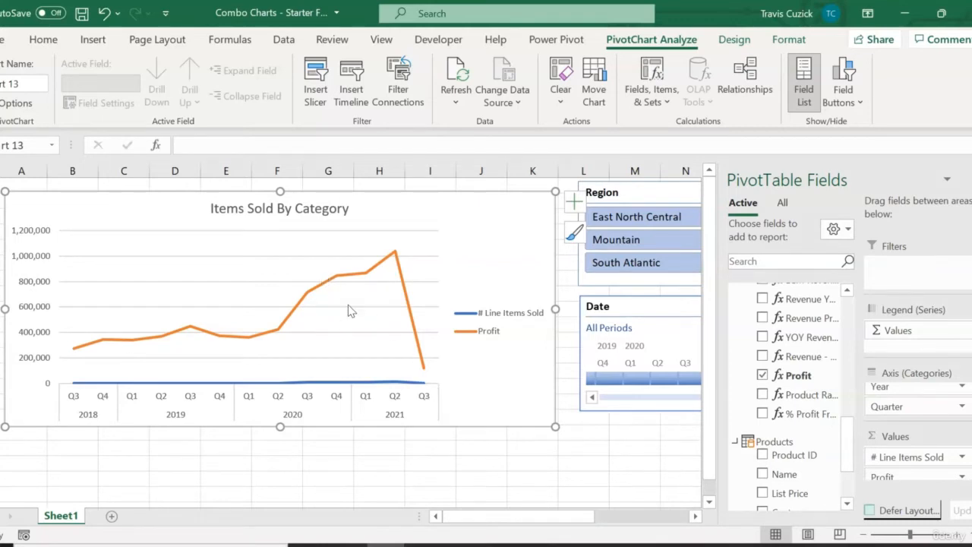
Plot the Profit series on the secondary axis through its data series formatting
left_click(352, 279)
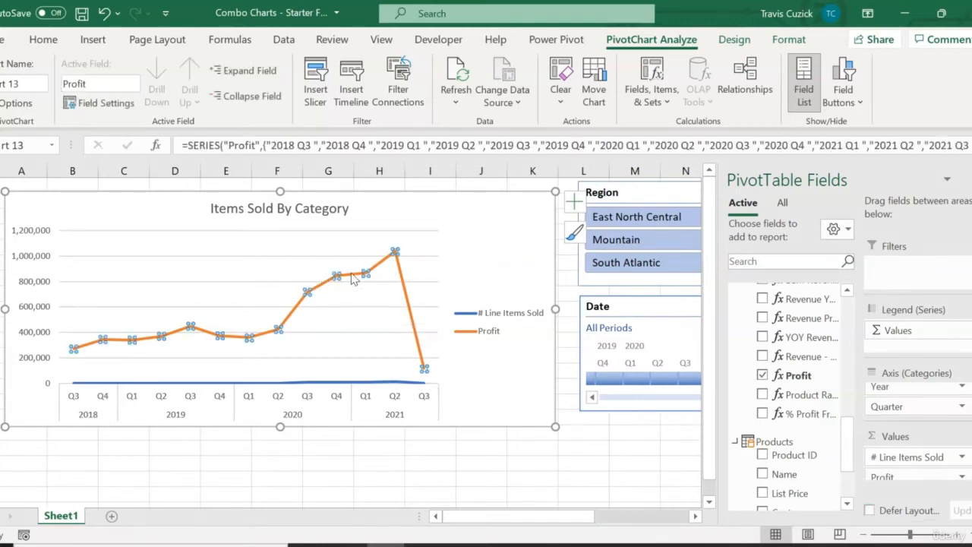
right_click(351, 279)
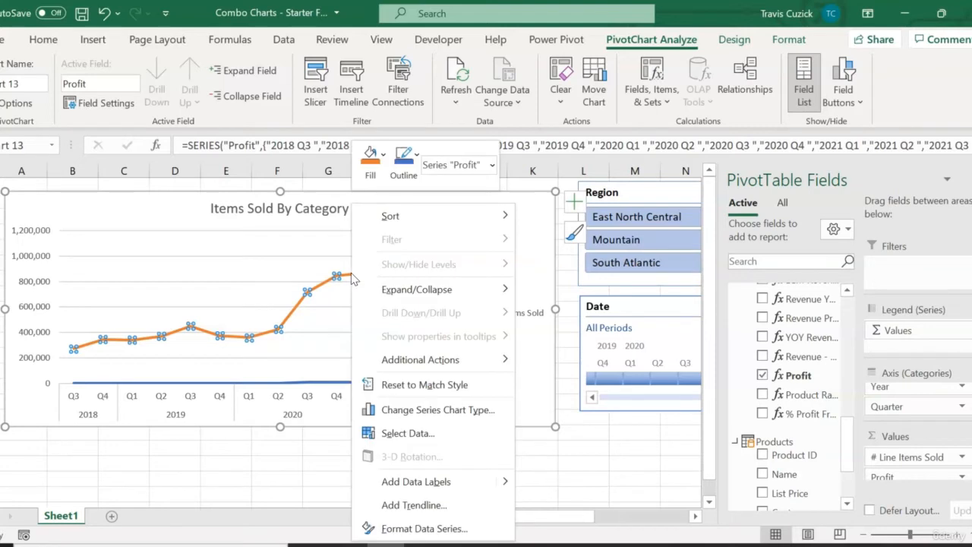
left_click(426, 528)
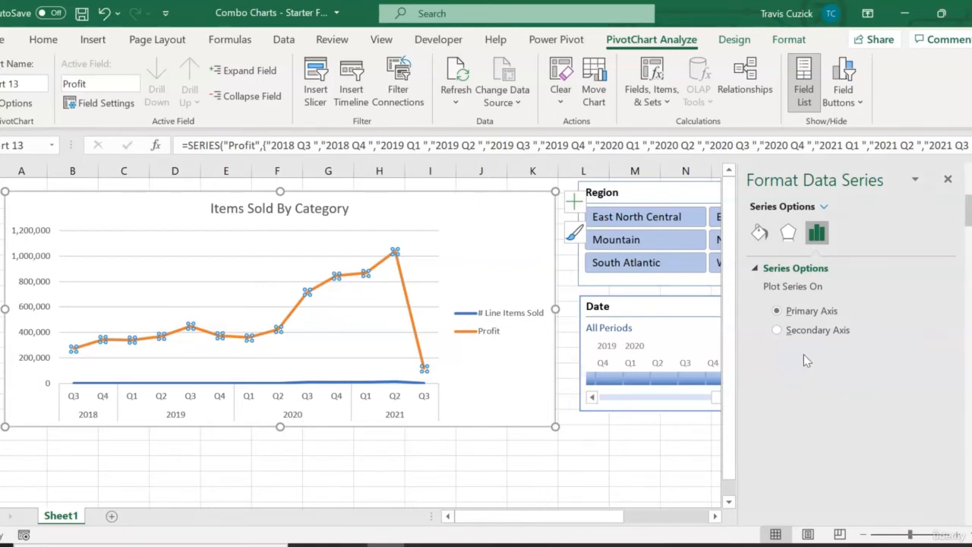
left_click(778, 332)
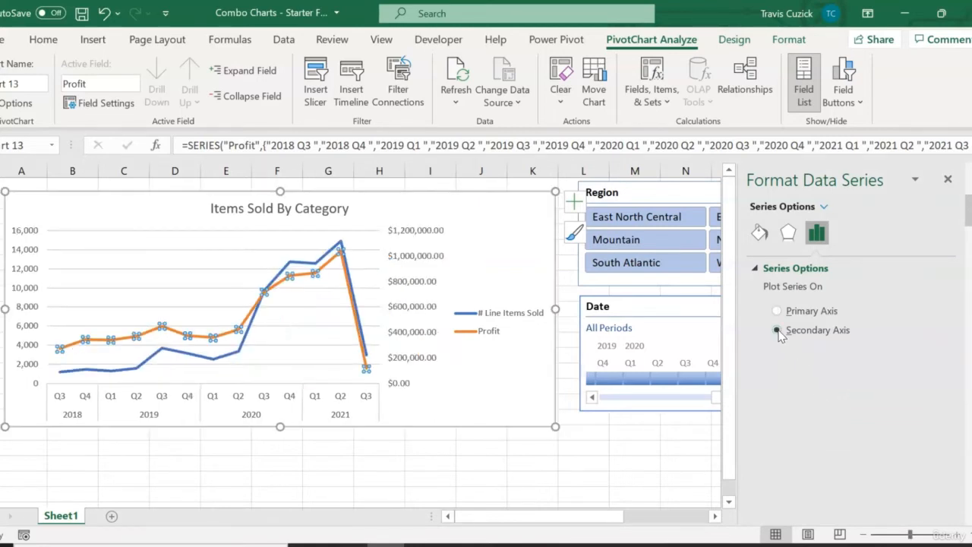
left_click(948, 179)
left_click(483, 386)
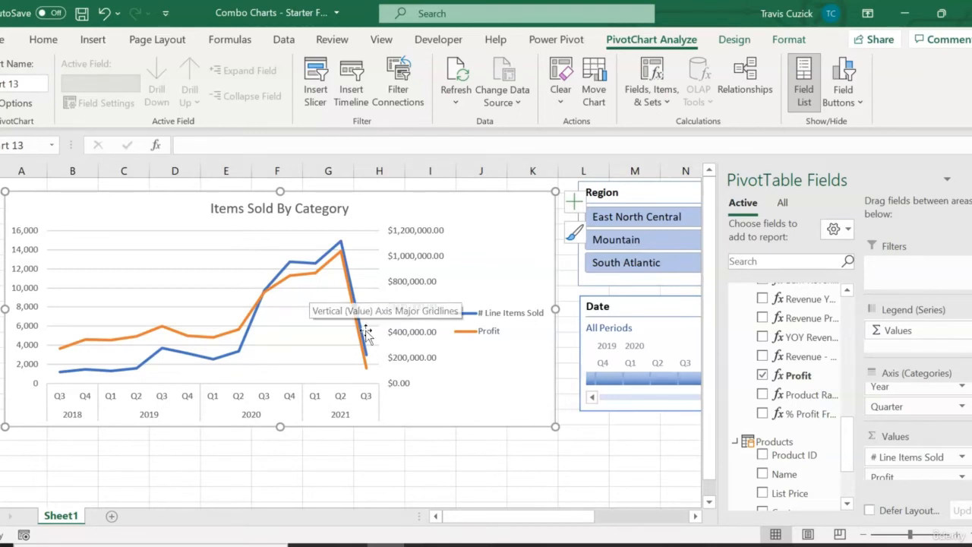
Return the Profit series to the primary axis
left_click(314, 275)
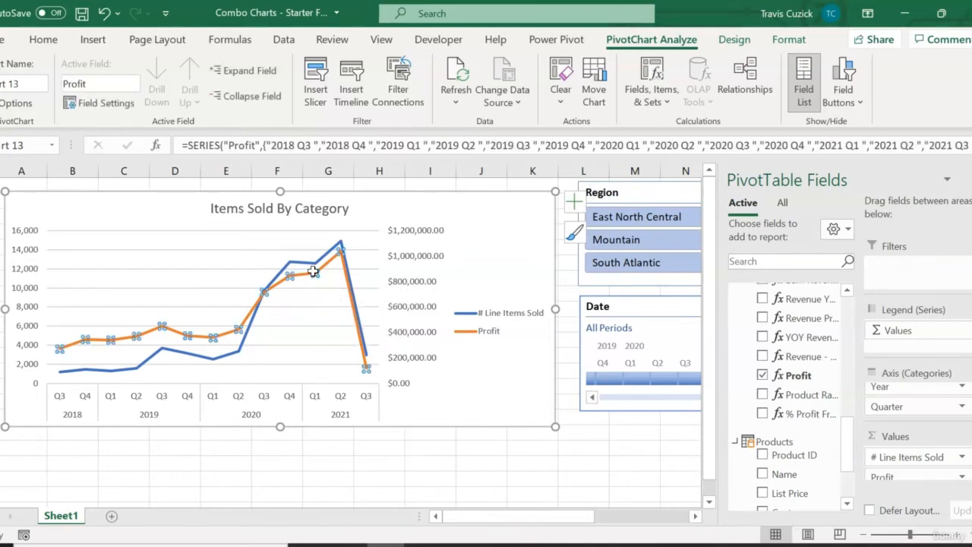
right_click(314, 272)
left_click(413, 525)
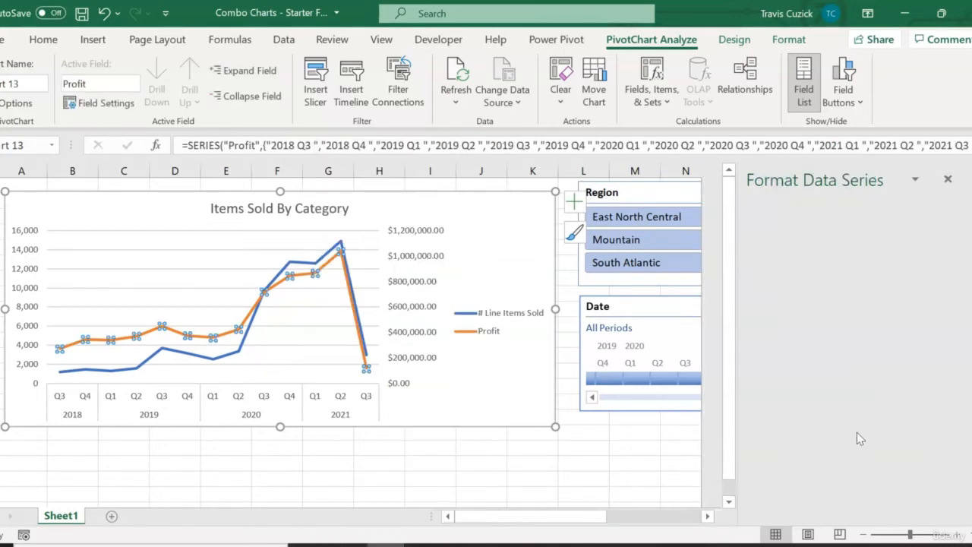
left_click(775, 311)
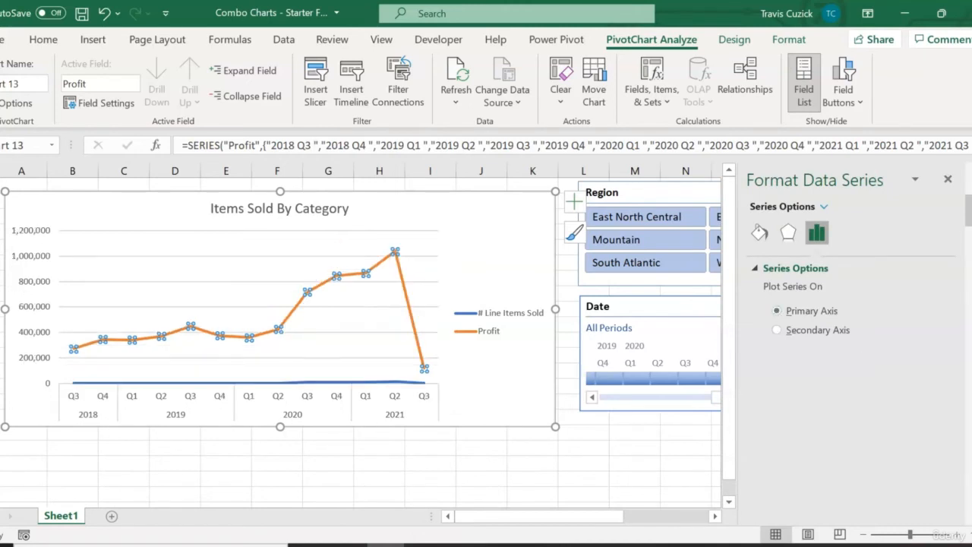
left_click(949, 180)
left_click(528, 213)
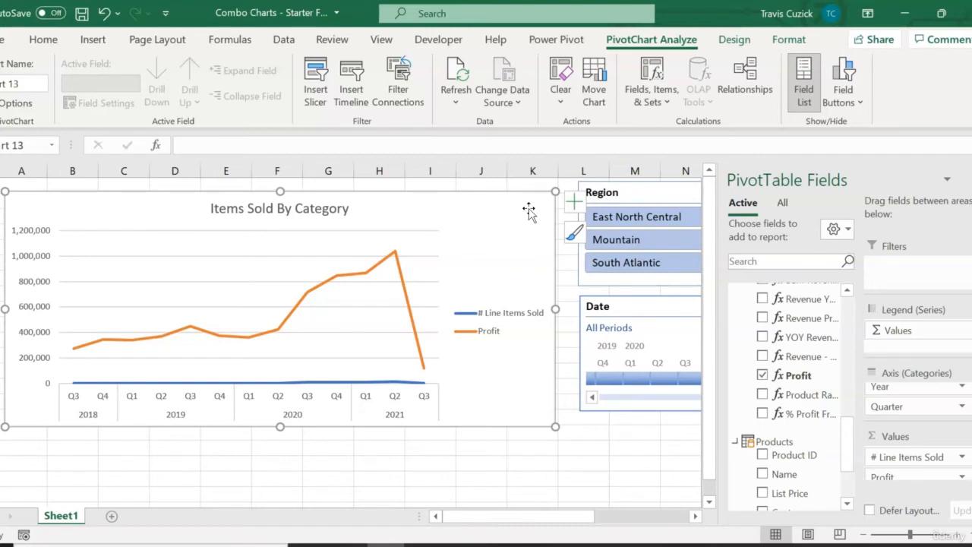
Change the chart type to Combo, with the # Line Items Sold series as a Line
left_click(734, 40)
left_click(839, 82)
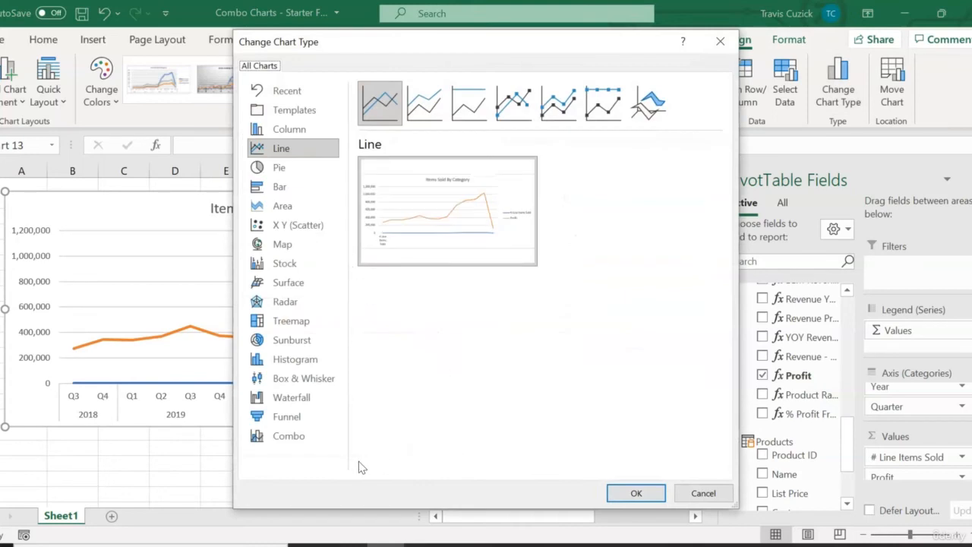
left_click(307, 439)
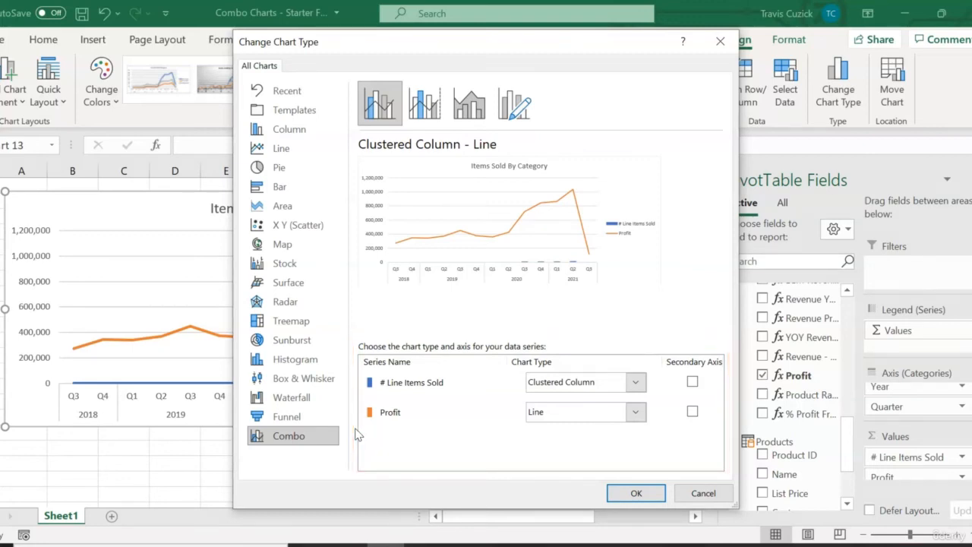
left_click(637, 384)
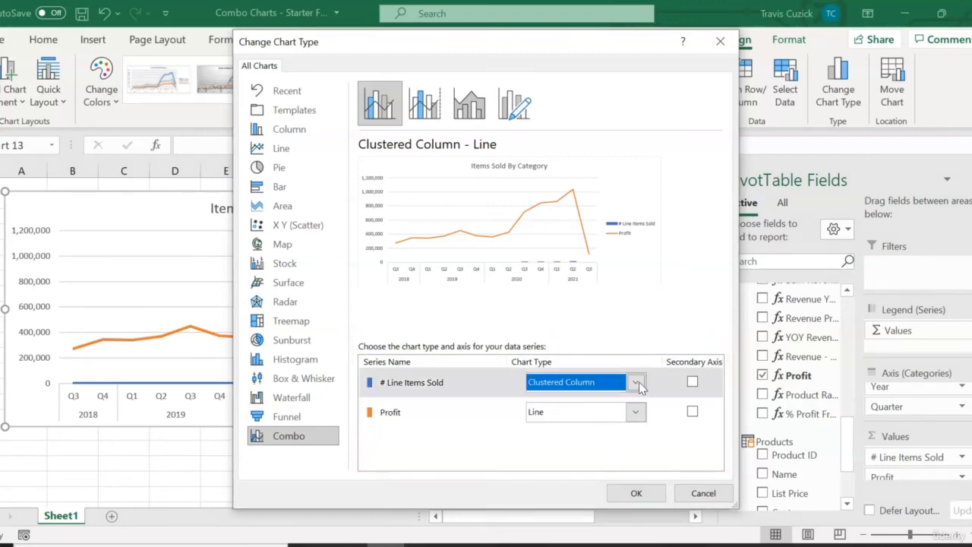
left_click(639, 382)
left_click(563, 216)
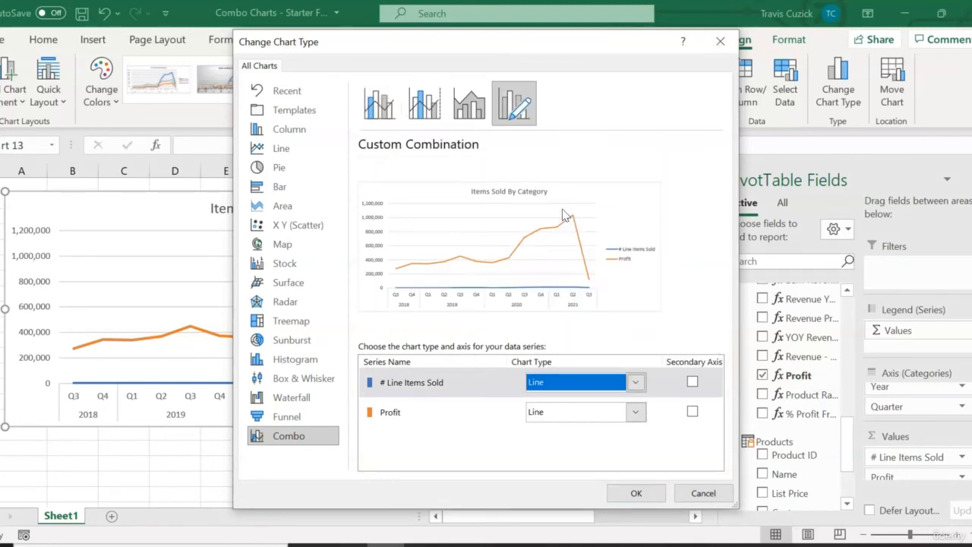
Set the Profit series to Clustered Column on the secondary axis and apply the custom combination
left_click(637, 412)
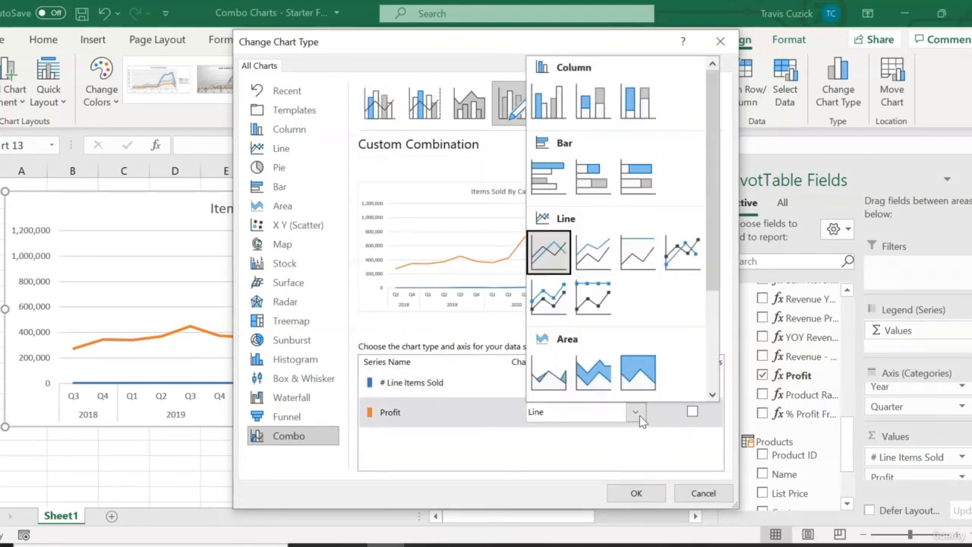
left_click(549, 101)
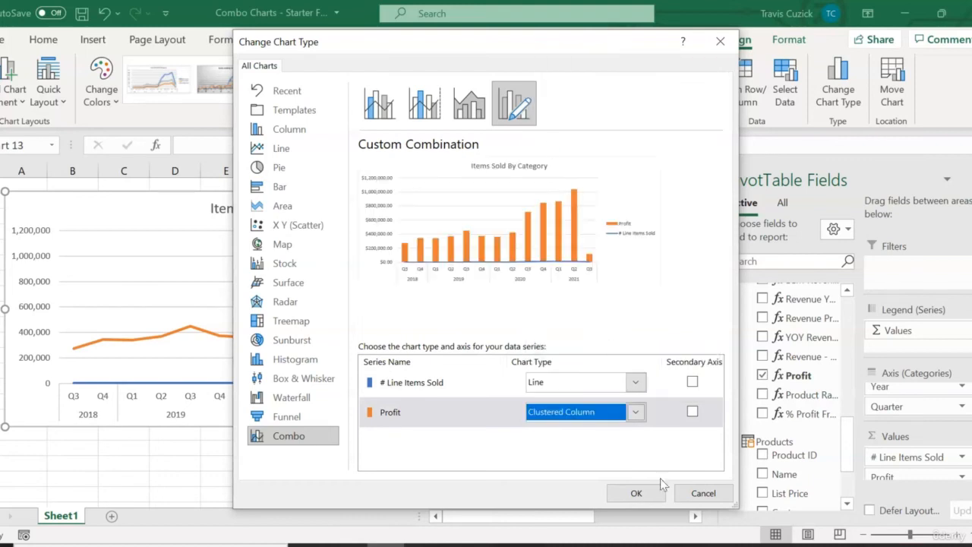
left_click(692, 413)
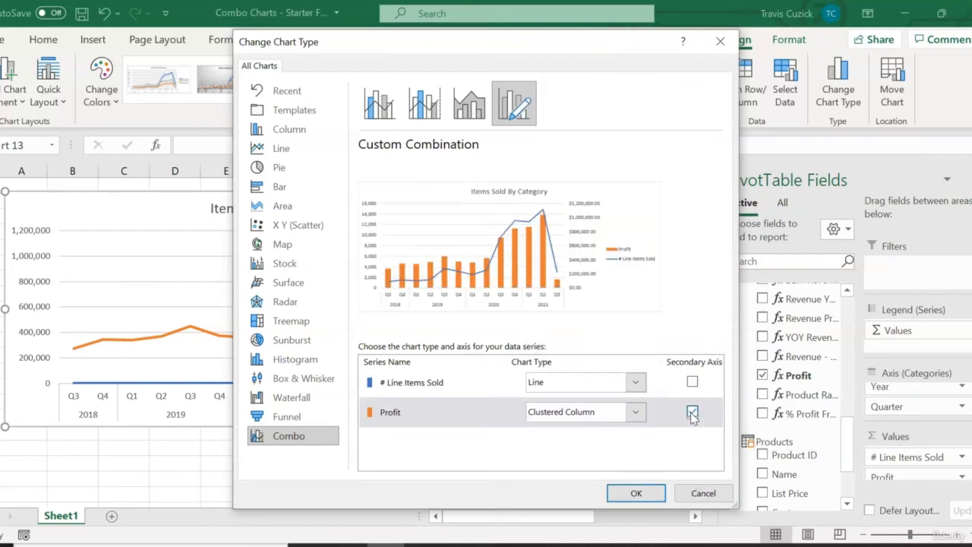
left_click(636, 494)
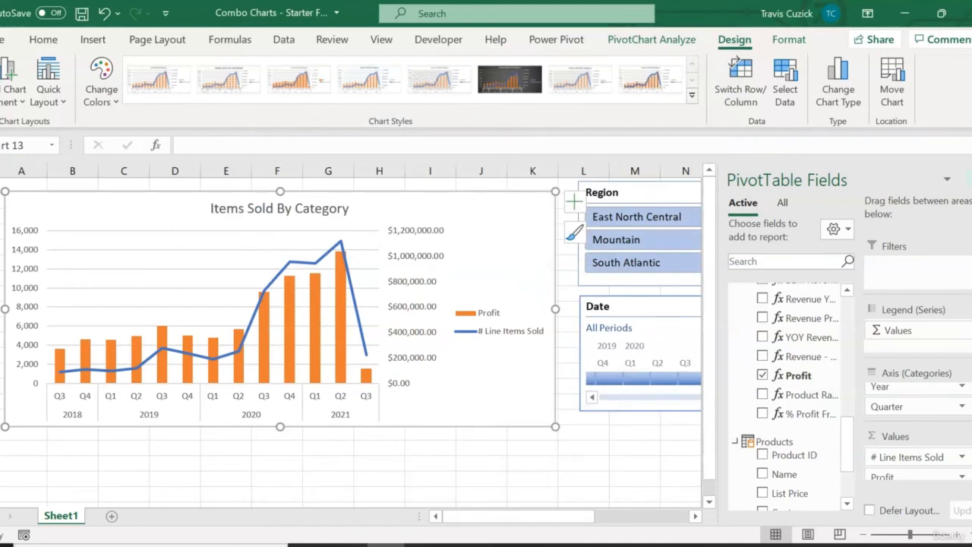
Hide the PivotTable field list and retitle the chart "Profit vs. Items Sold"
left_click(971, 179)
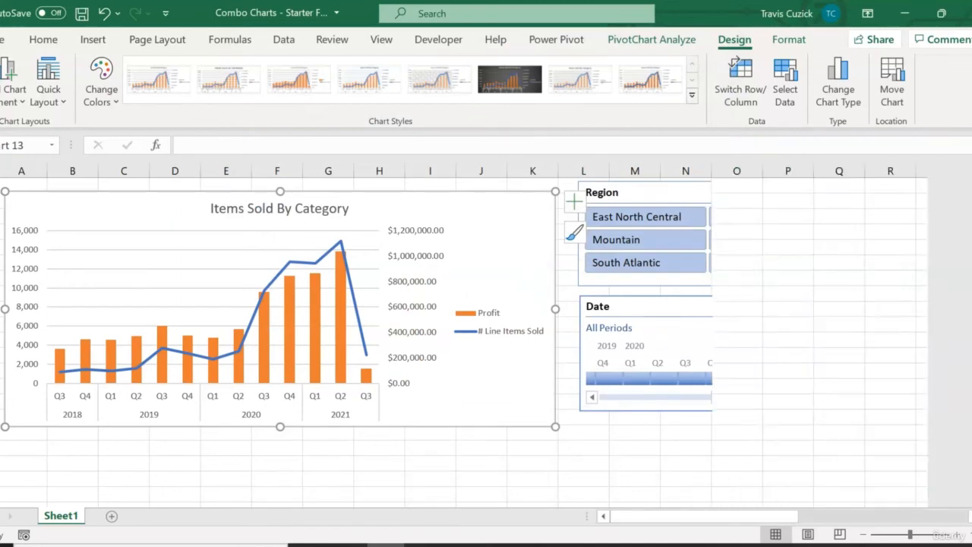
left_click(293, 208)
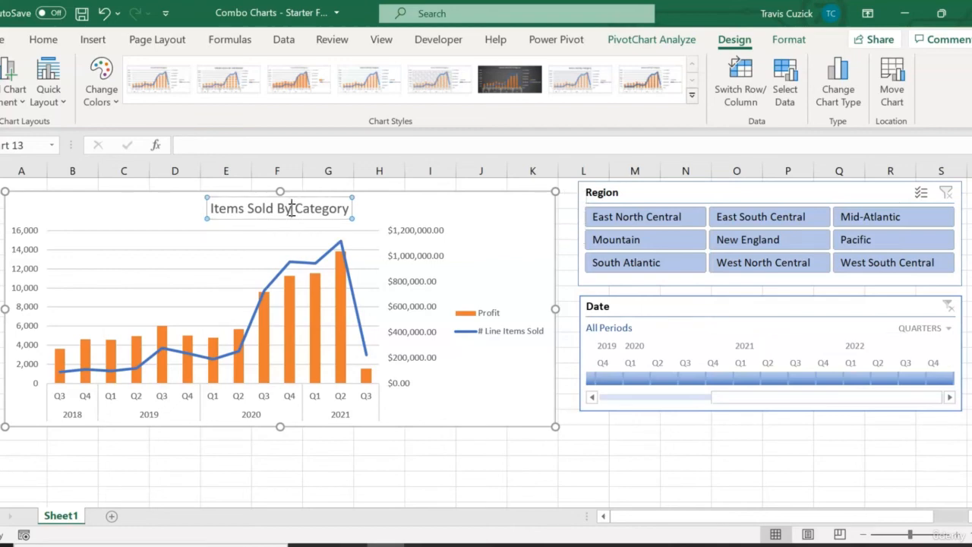
triple_click(293, 208)
type("Profit vs. ")
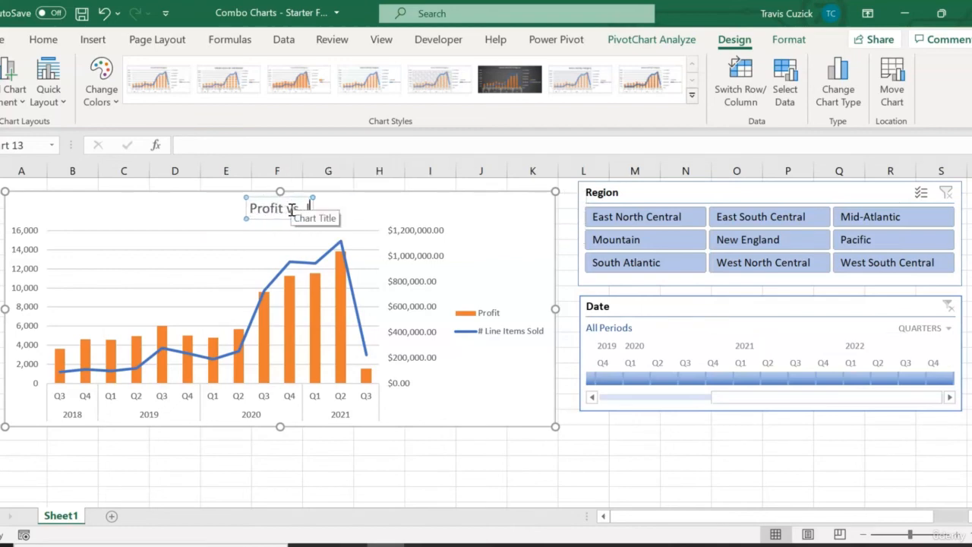
type("Items Sold")
left_click(498, 392)
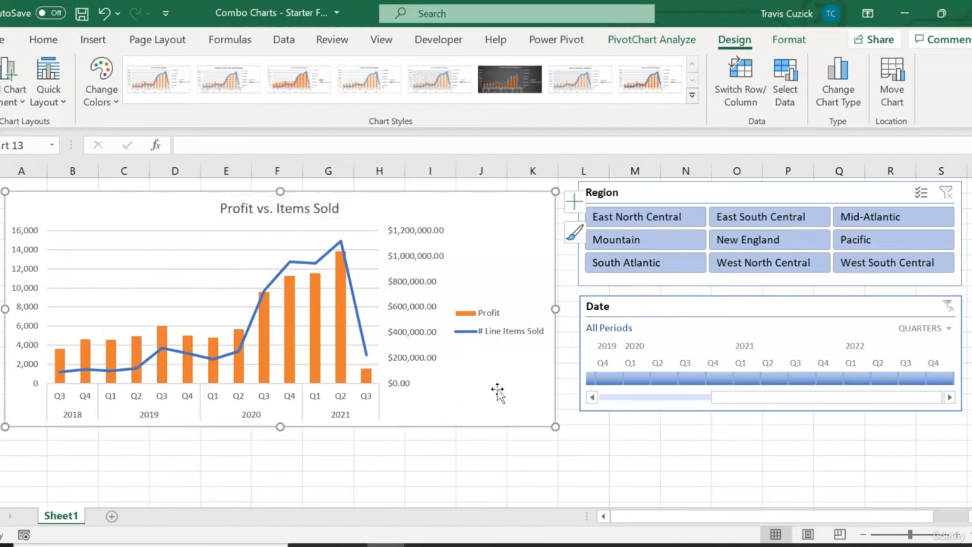